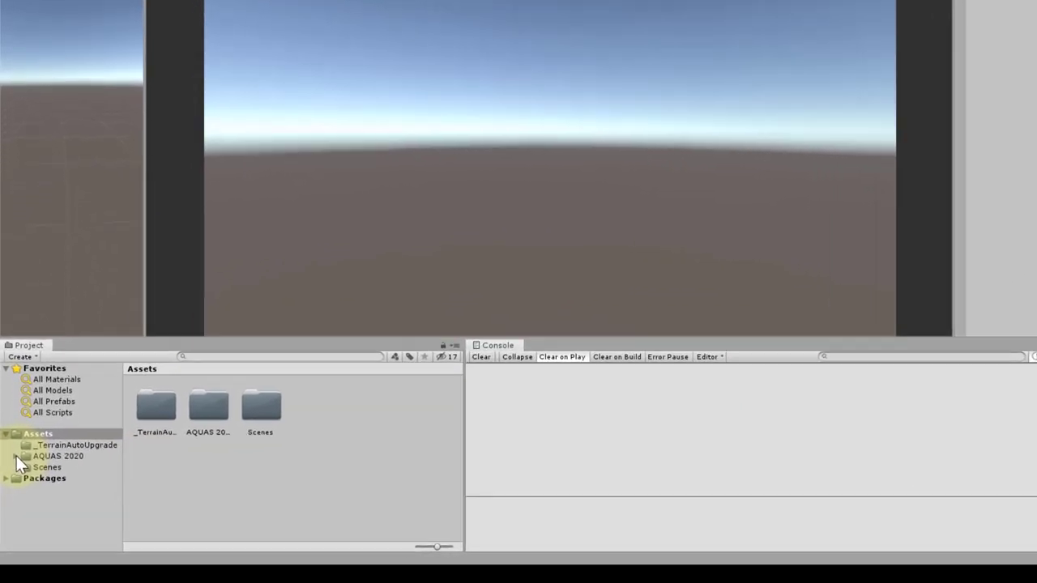
- Browse to AQUAS 2020 > Demo > Scenes and open the Hi Quality scenes folder
{"action": "left_click", "coordinate": [13, 480]}
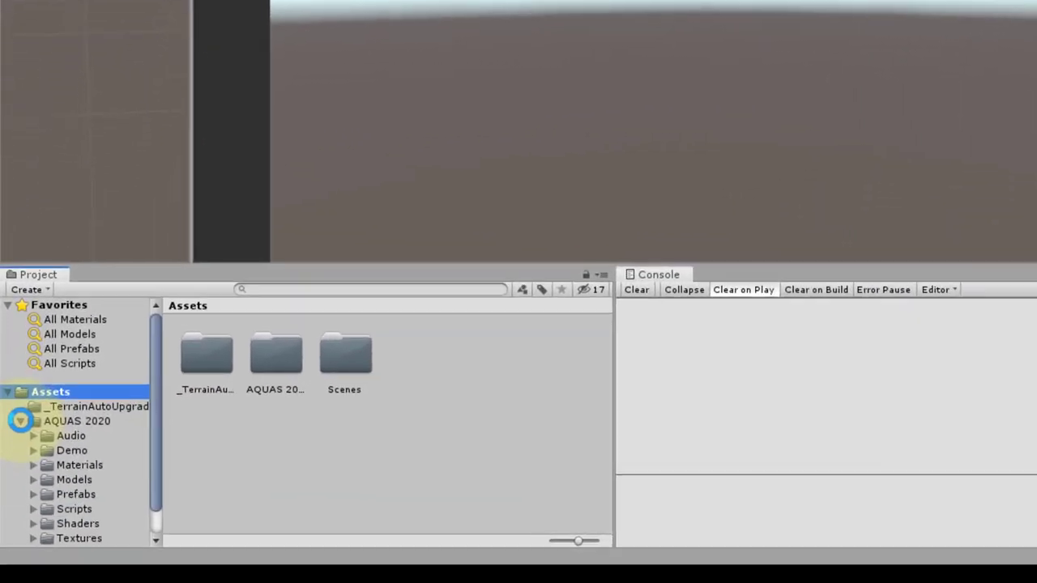
{"action": "left_click", "coordinate": [38, 432]}
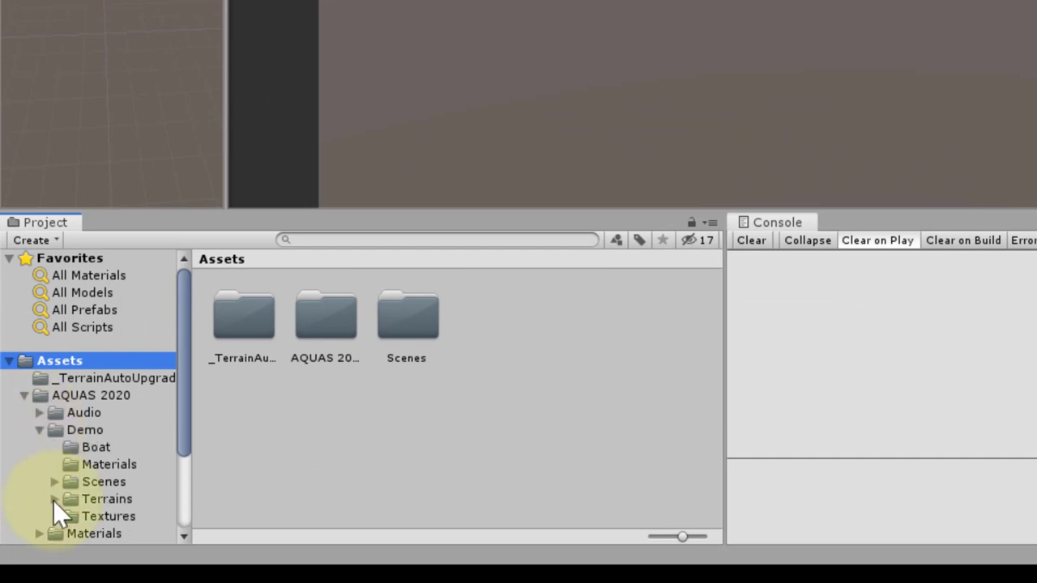
{"action": "left_click", "coordinate": [108, 481]}
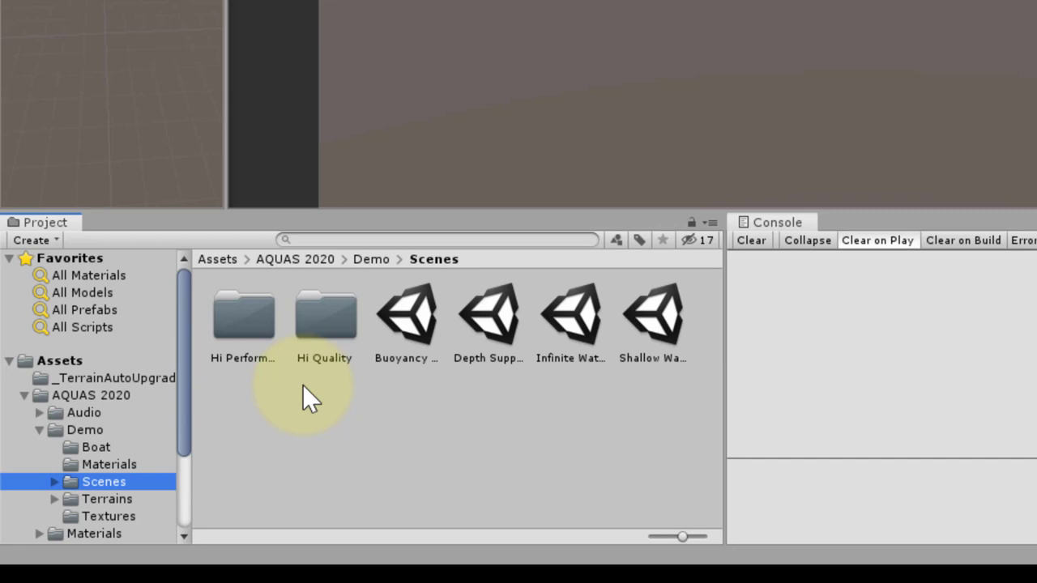
{"action": "left_click", "coordinate": [331, 324]}
{"action": "double_click", "coordinate": [332, 324]}
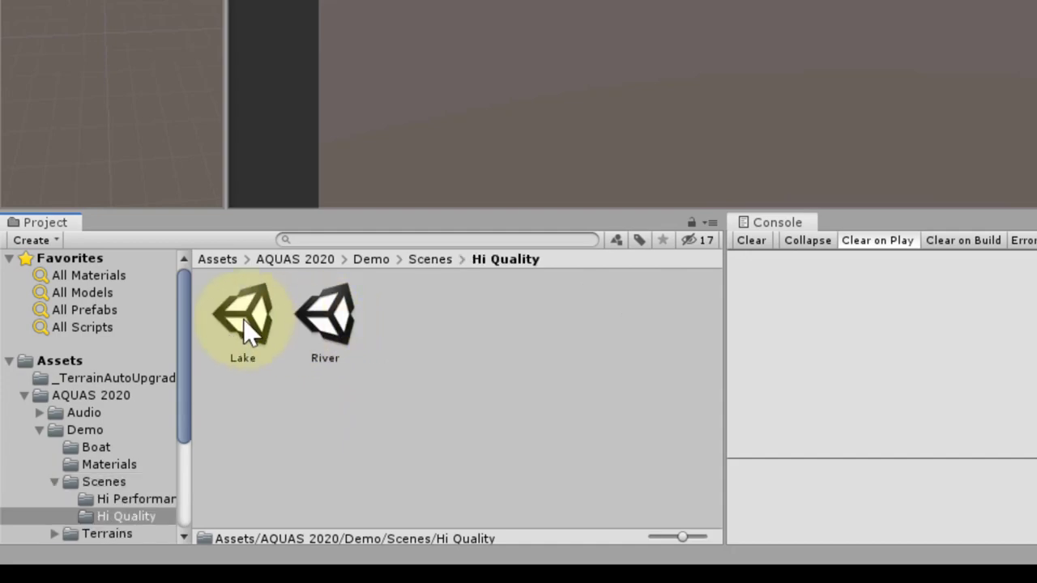
- Open the Hi Quality Lake scene and start it in play mode
{"action": "double_click", "coordinate": [246, 328]}
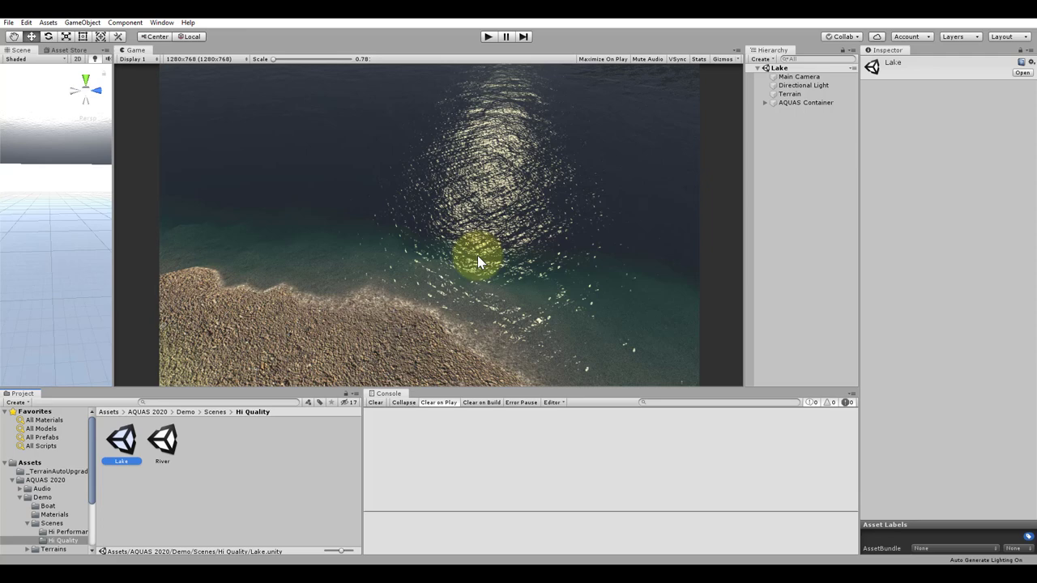
{"action": "left_click", "coordinate": [486, 36]}
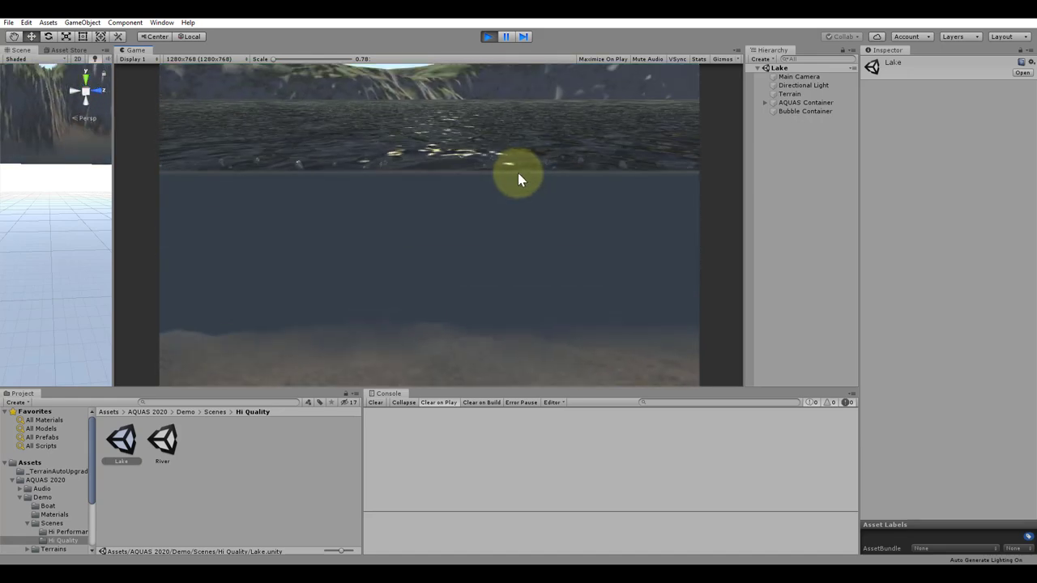
- Select AQUAS Waterplane 0 under AQUAS Container to show its settings in the Inspector
{"action": "left_click", "coordinate": [766, 102]}
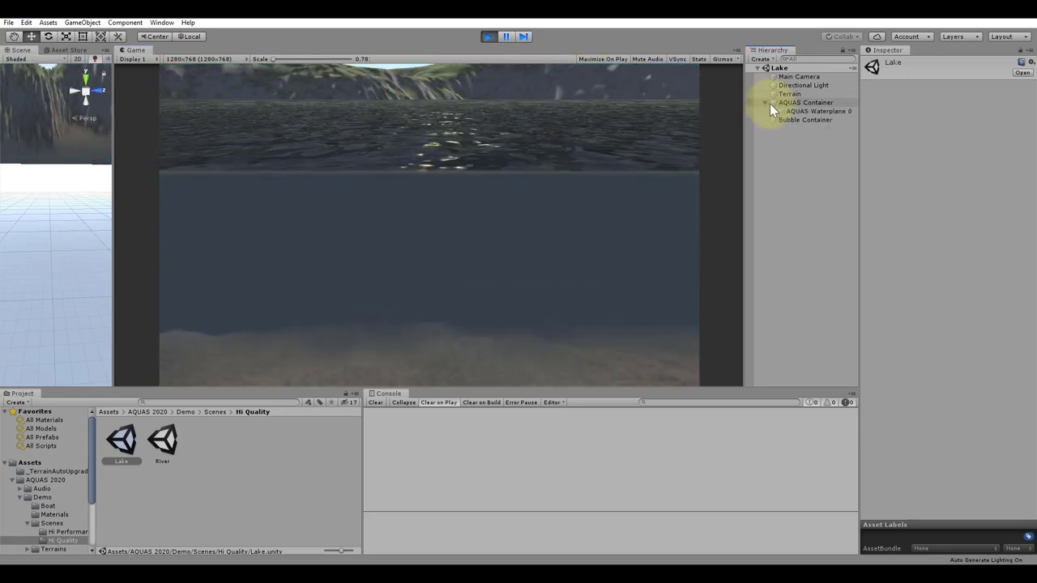
{"action": "left_click", "coordinate": [790, 111]}
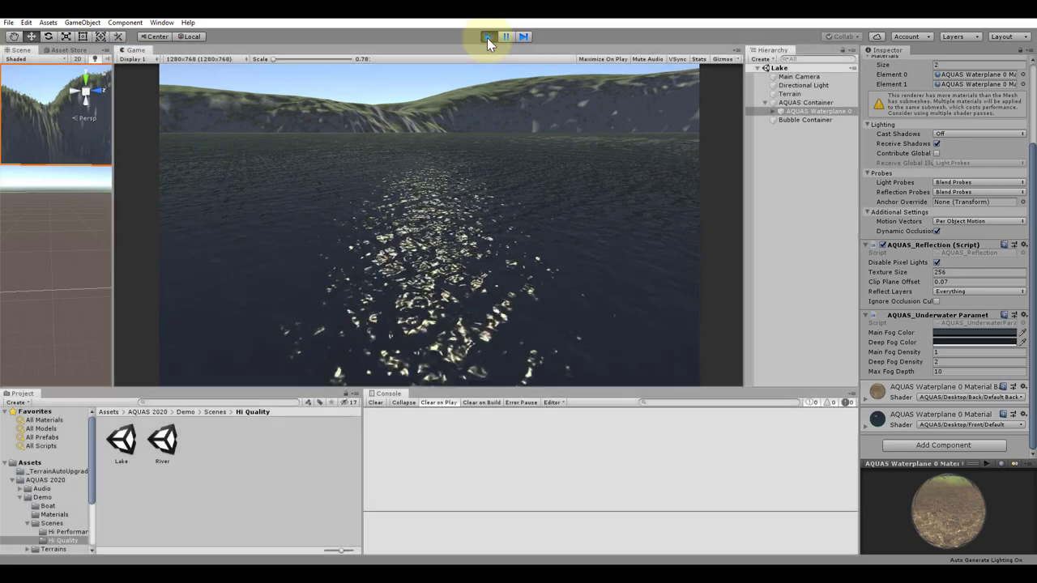
- Switch to the Hi Performance Lake scene, run it, and select AQUAS Waterplane 0
{"action": "left_click", "coordinate": [487, 37]}
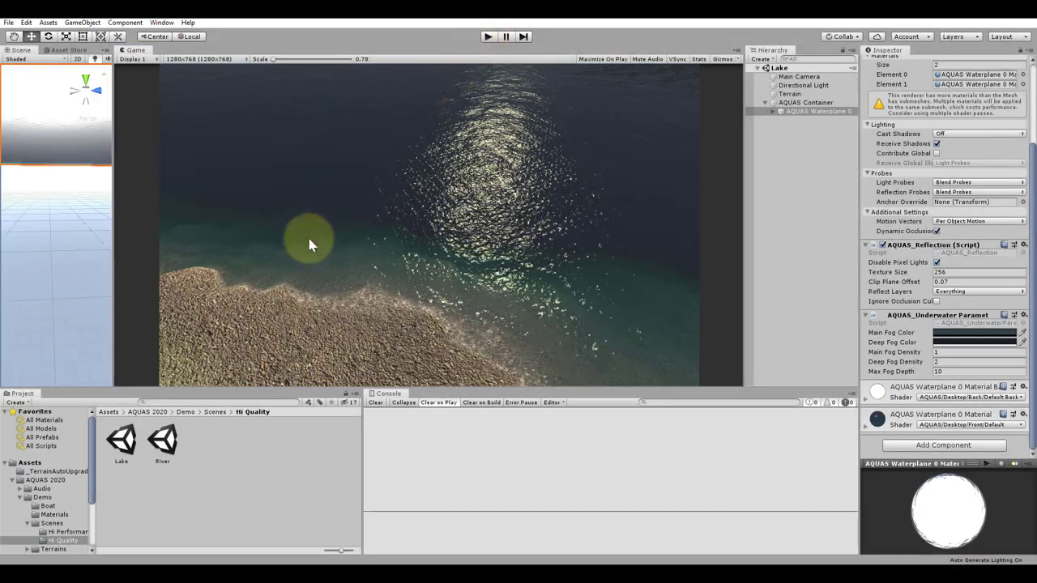
{"action": "left_click", "coordinate": [55, 523]}
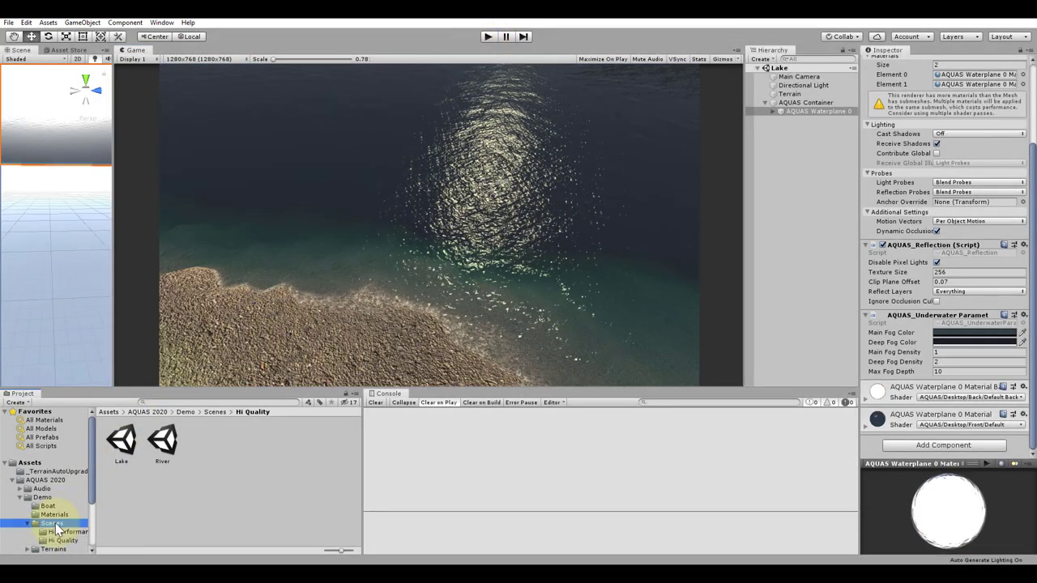
{"action": "double_click", "coordinate": [123, 443]}
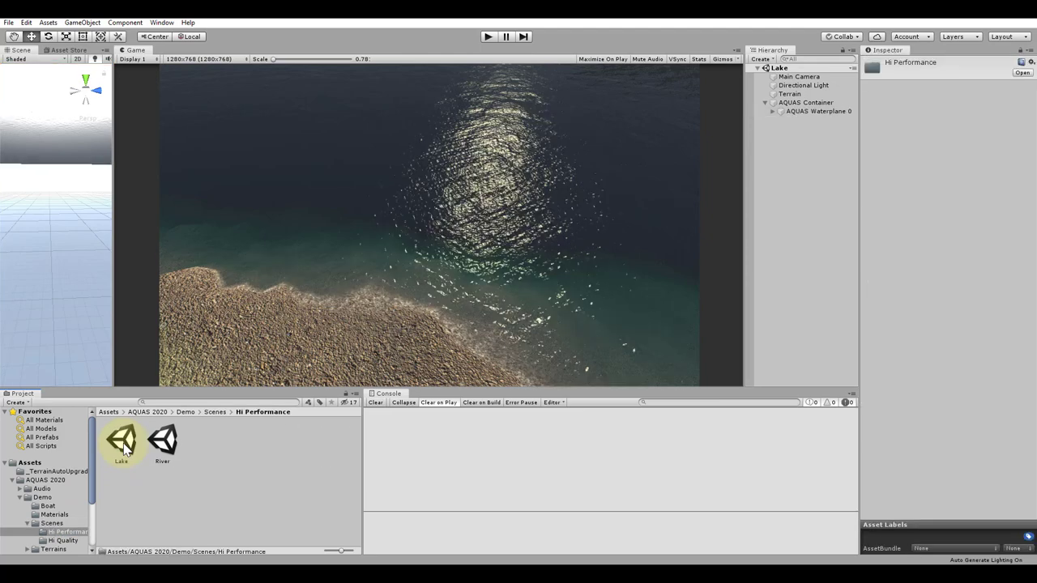
{"action": "double_click", "coordinate": [123, 444]}
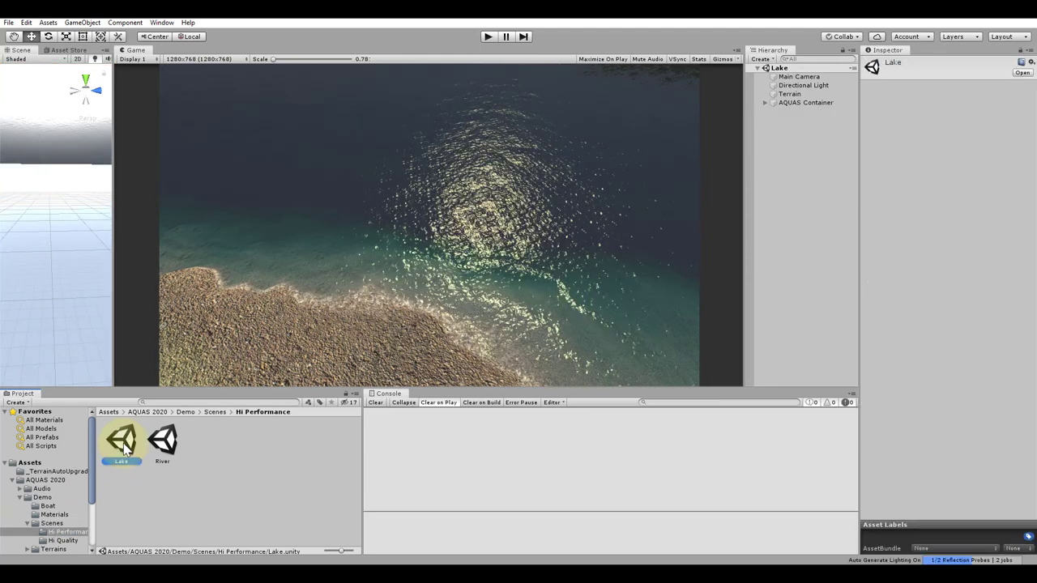
{"action": "left_click", "coordinate": [488, 36]}
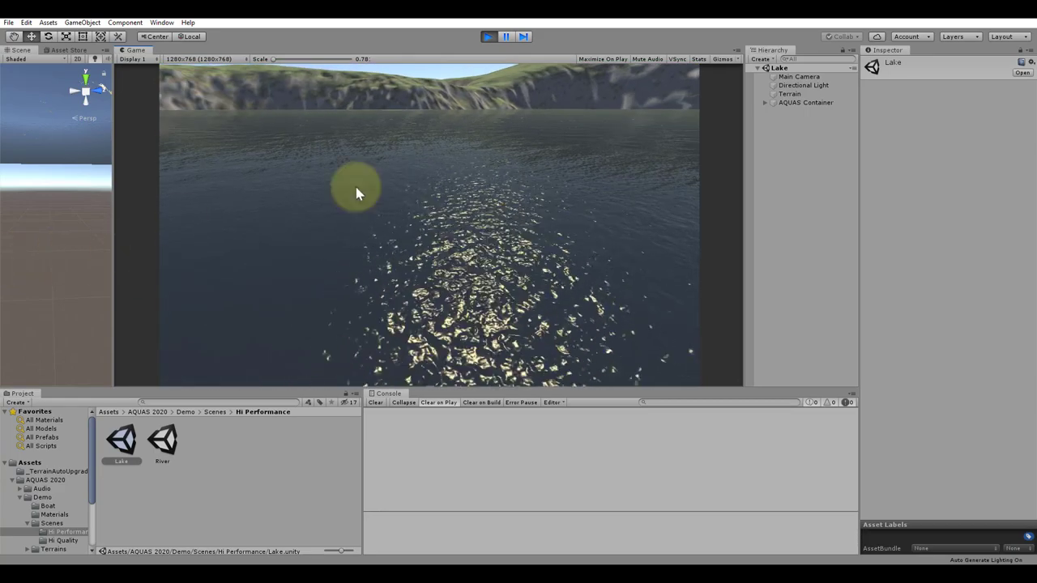
{"action": "left_click", "coordinate": [764, 104]}
{"action": "left_click", "coordinate": [789, 111]}
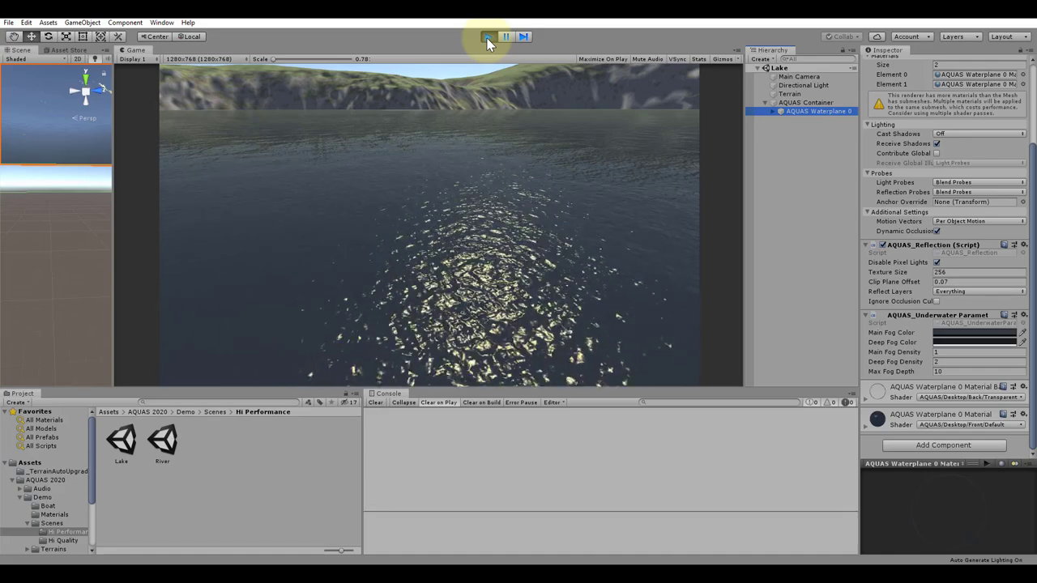
- Stop the Lake demo, open the Hi Quality River scene and start playing it
{"action": "left_click", "coordinate": [487, 38]}
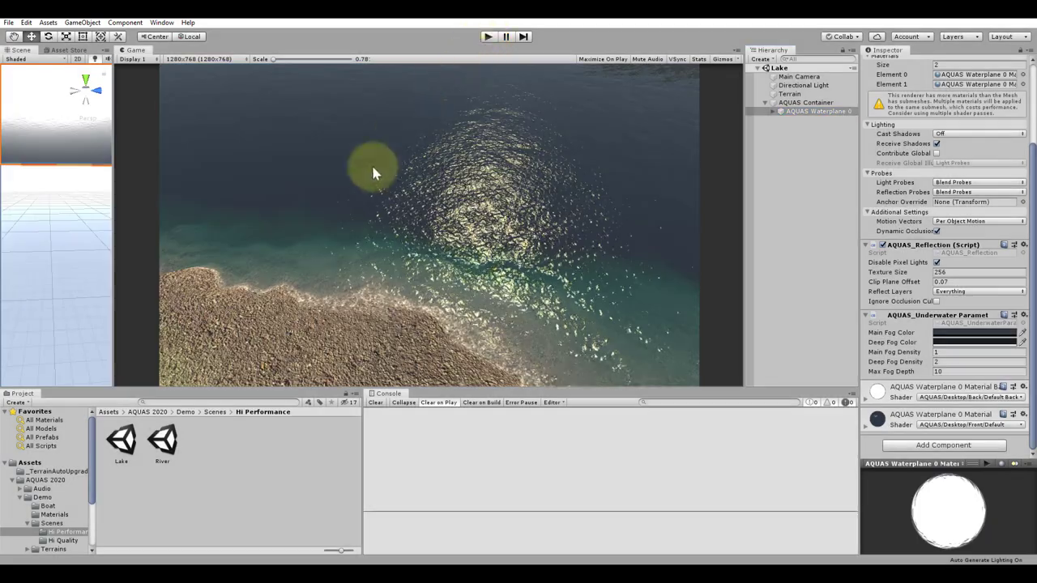
{"action": "left_click", "coordinate": [54, 523]}
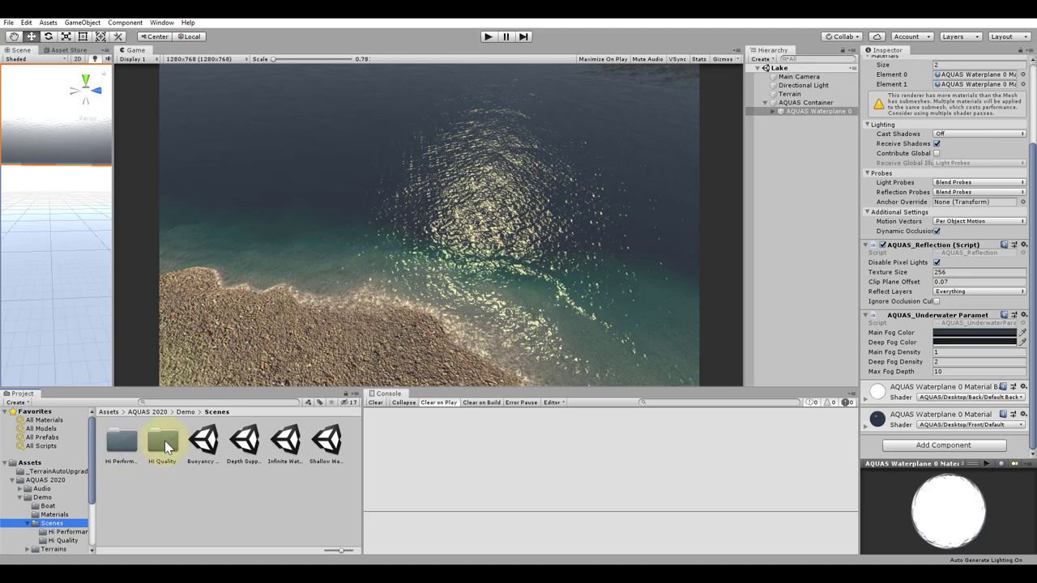
{"action": "double_click", "coordinate": [164, 443]}
{"action": "double_click", "coordinate": [163, 442]}
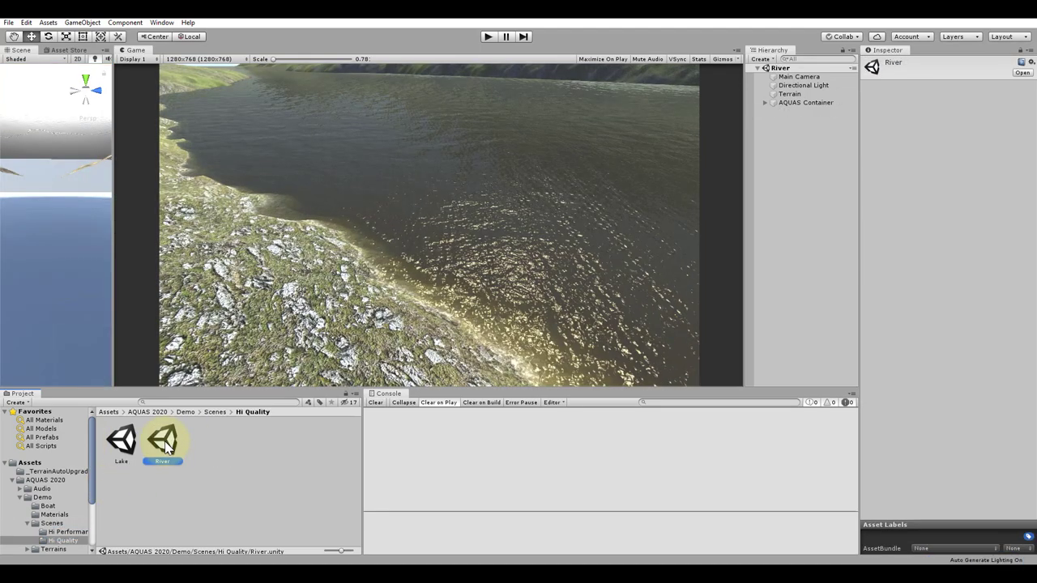
{"action": "left_click", "coordinate": [488, 37]}
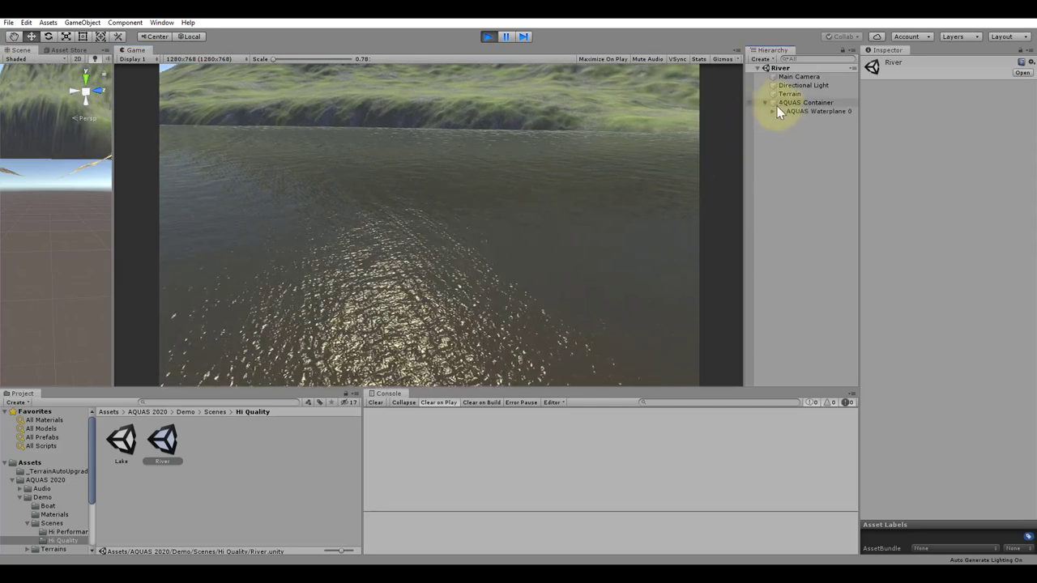
- Select the River's AQUAS Waterplane 0 and expand its water material settings
{"action": "left_click", "coordinate": [795, 111]}
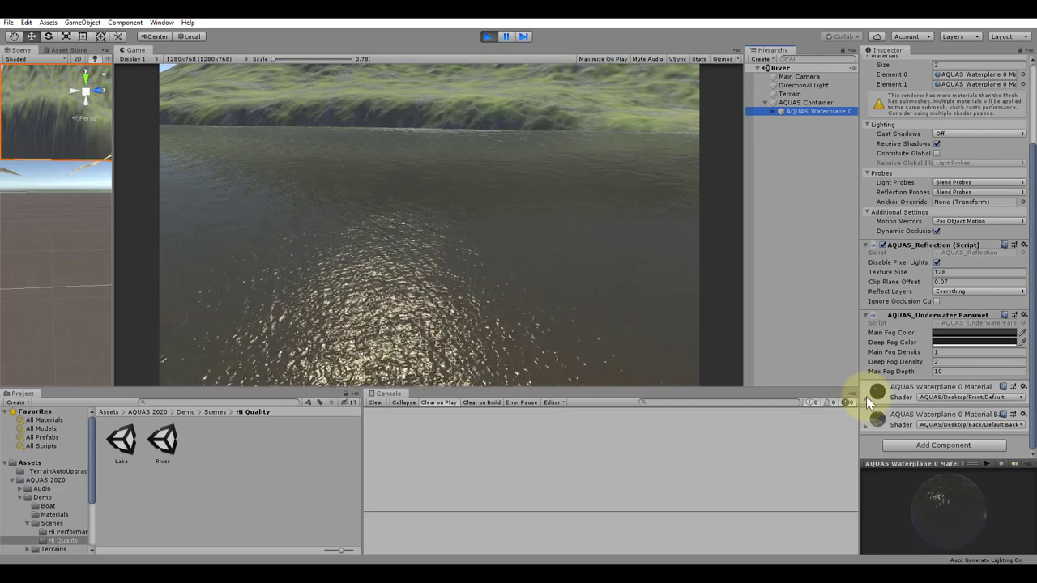
{"action": "left_click", "coordinate": [866, 396]}
{"action": "scroll", "coordinate": [866, 396], "scroll_direction": "down", "scroll_amount": 10}
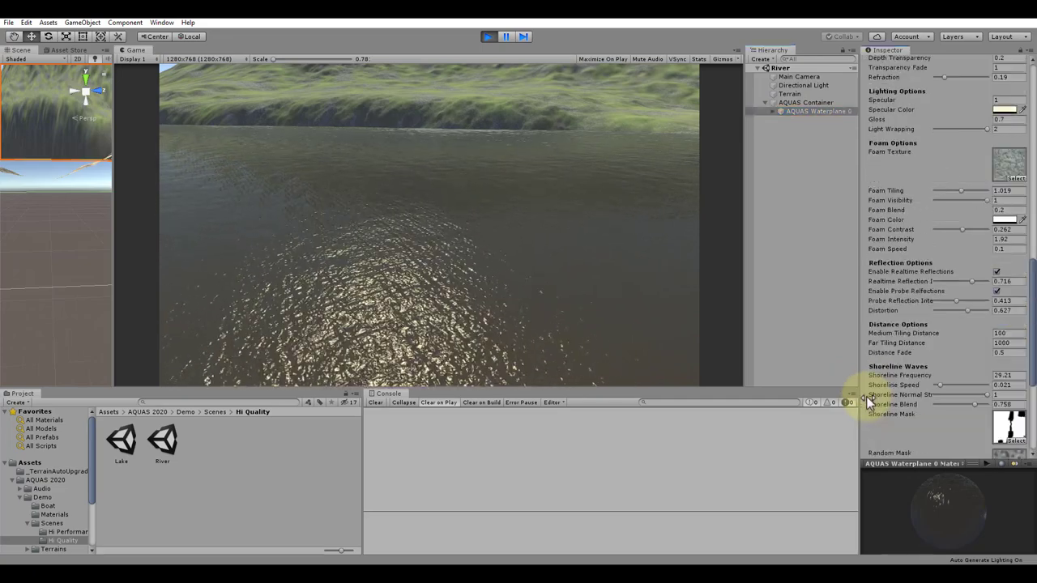
{"action": "scroll", "coordinate": [867, 396], "scroll_direction": "up", "scroll_amount": 1}
{"action": "scroll", "coordinate": [866, 396], "scroll_direction": "down", "scroll_amount": 1}
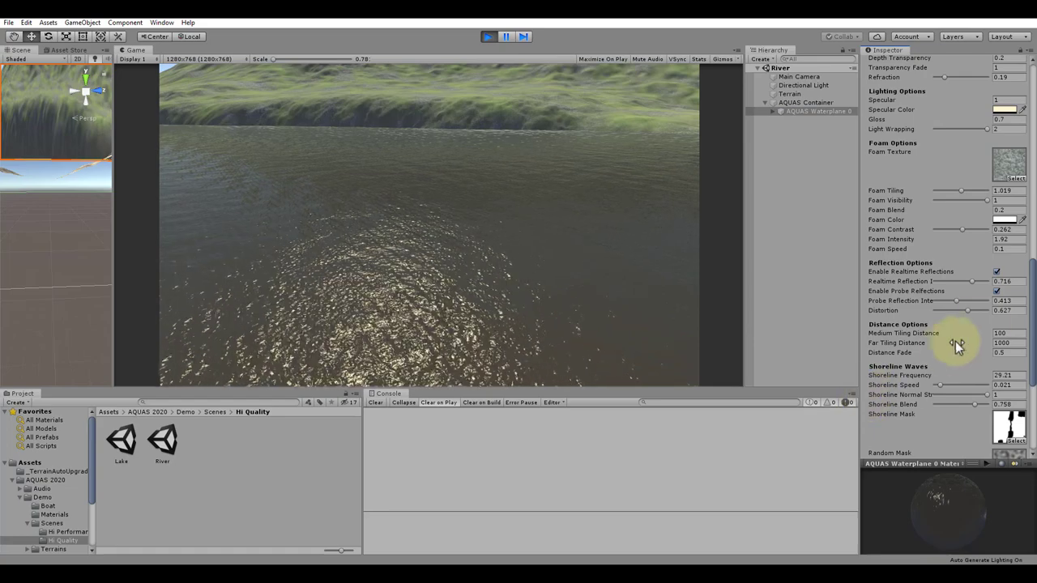
- Turn off Enable Realtime Reflections and raise Probe Reflection Intensity to 1
{"action": "left_click", "coordinate": [998, 292]}
{"action": "left_click", "coordinate": [996, 273]}
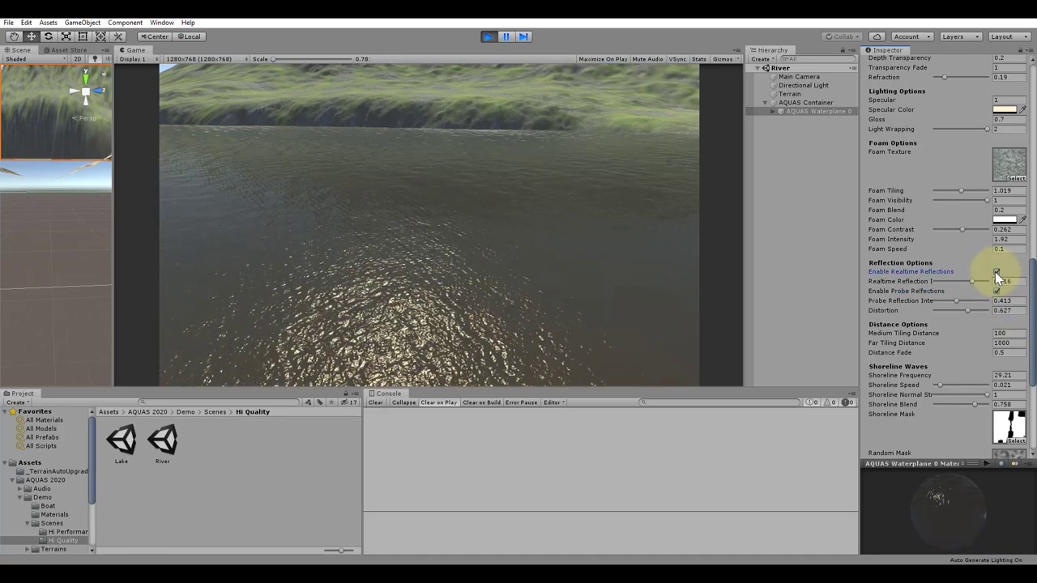
{"action": "left_click", "coordinate": [997, 273]}
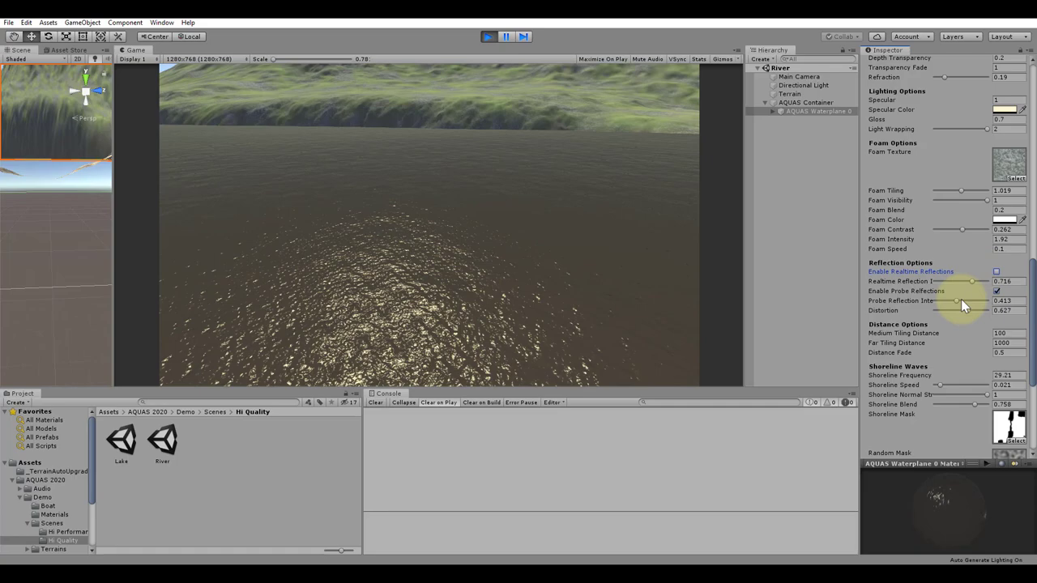
{"action": "left_click_drag", "start_coordinate": [957, 301], "coordinate": [1011, 299]}
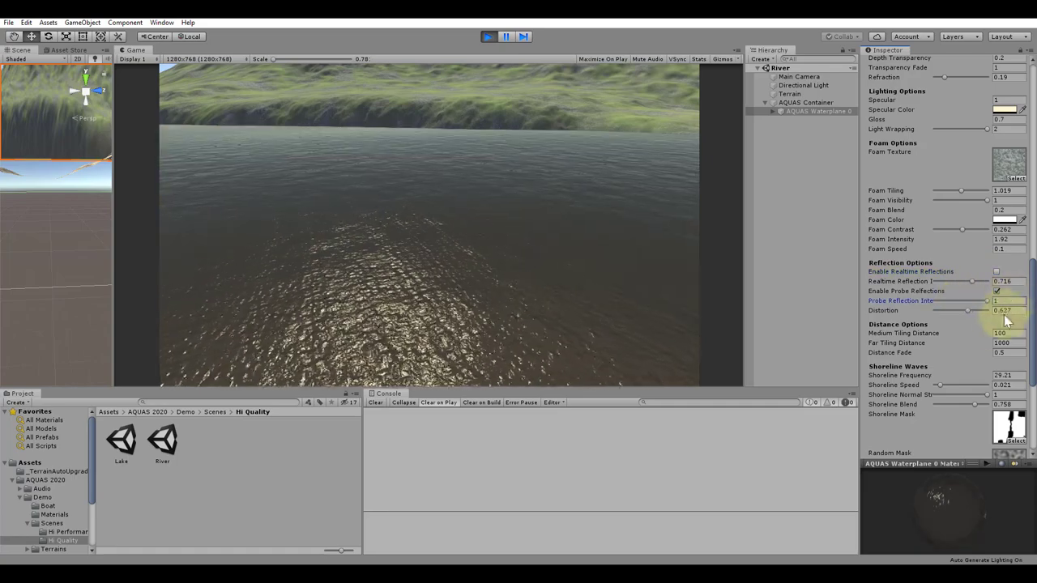
- Stop the River scene, open the Infinite Water Demo scene and start it playing
{"action": "left_click", "coordinate": [488, 37]}
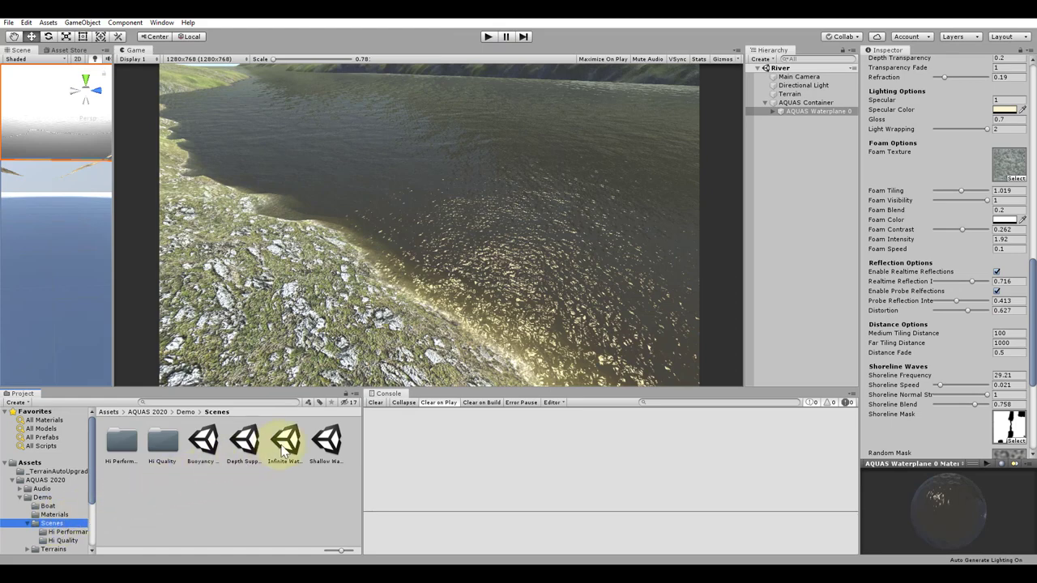
{"action": "double_click", "coordinate": [283, 444]}
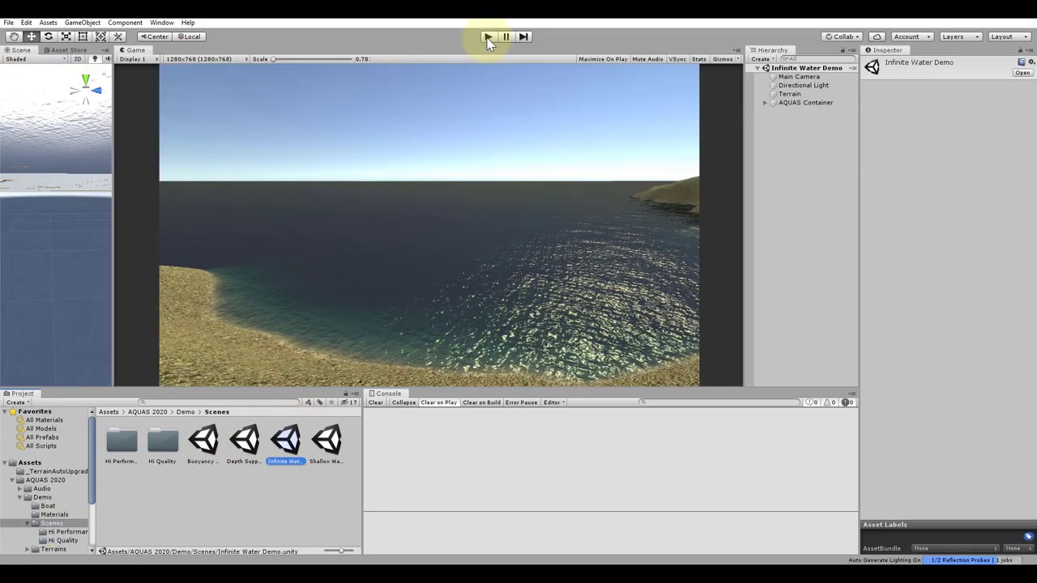
{"action": "left_click", "coordinate": [488, 36]}
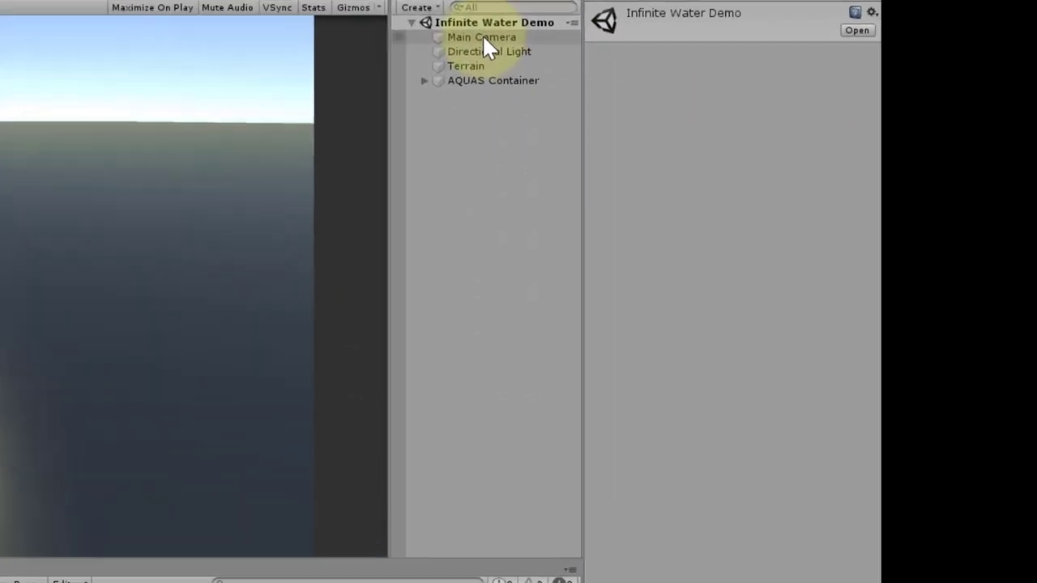
- Select Main Camera, turn it toward the sun, lower it toward the water, then stop playing
{"action": "left_click", "coordinate": [799, 76]}
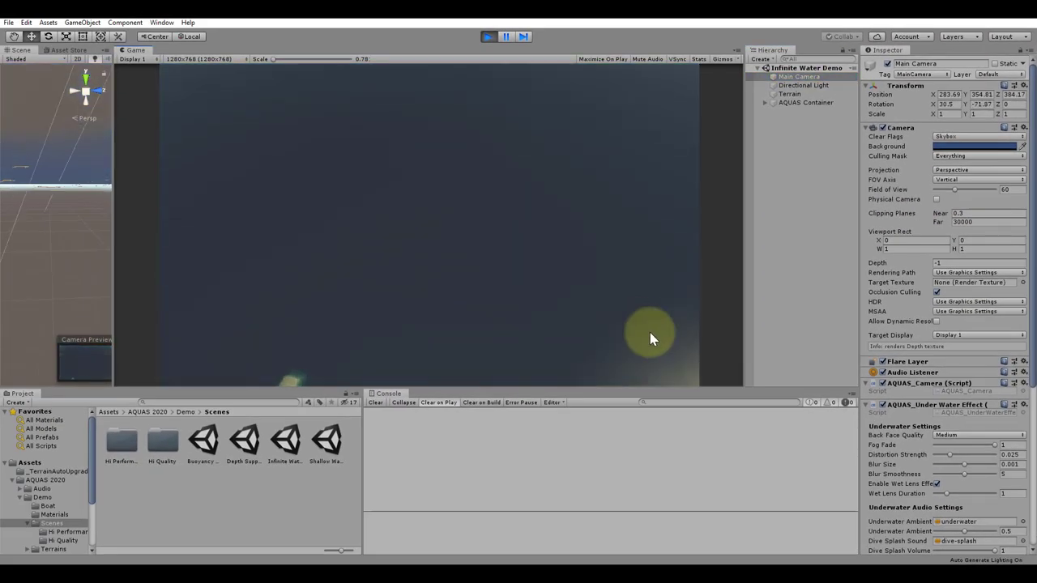
{"action": "right_click_drag", "start_coordinate": [650, 338], "coordinate": [192, 303]}
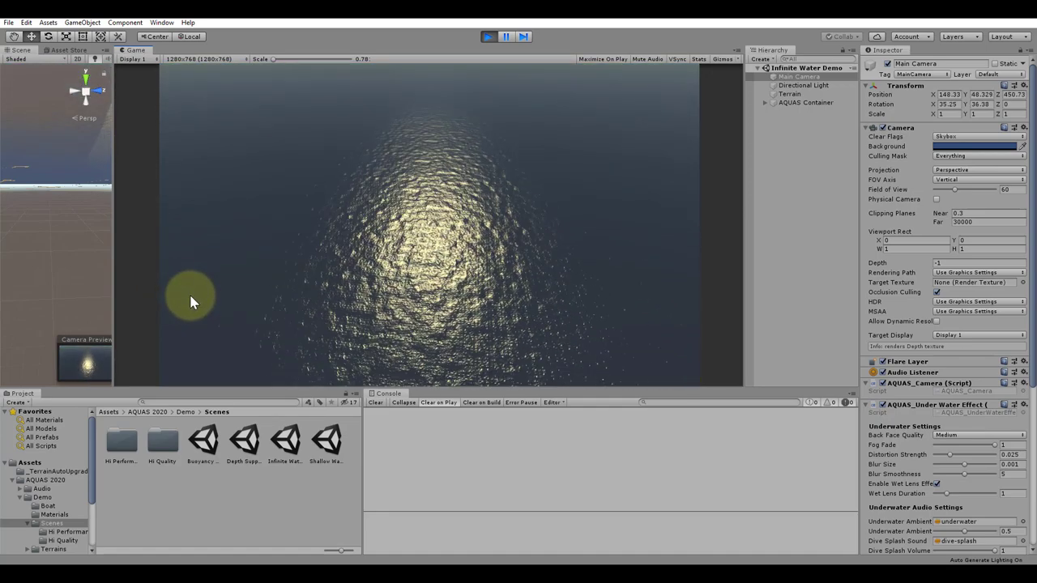
{"action": "key", "text": "q"}
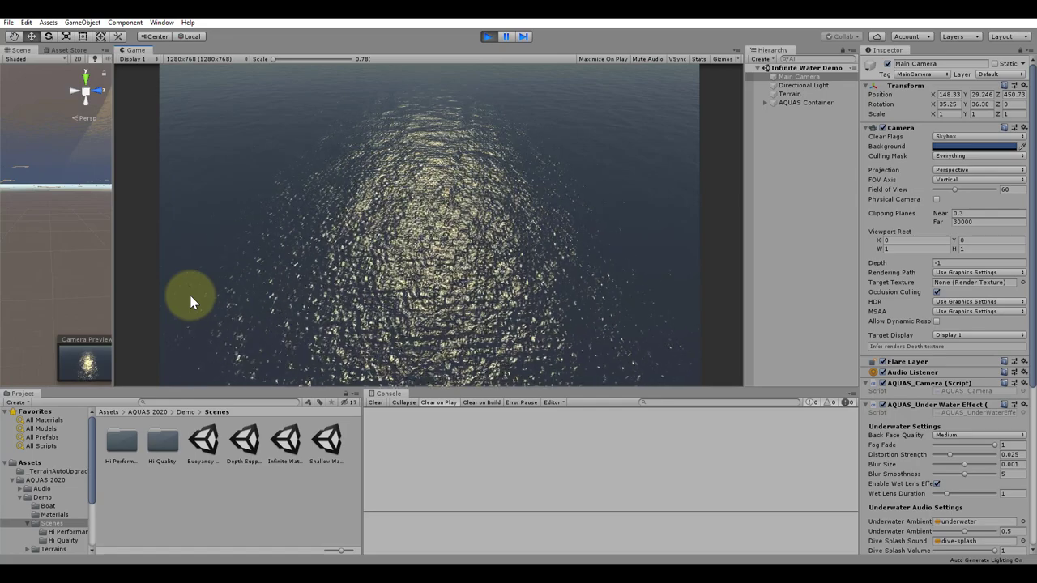
{"action": "left_click", "coordinate": [486, 36]}
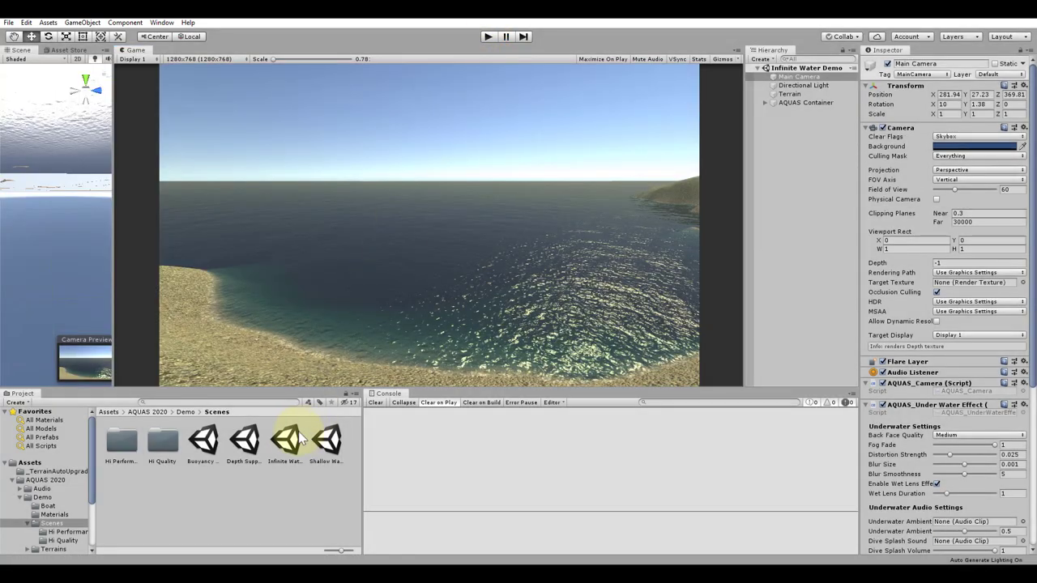
- Open the Depth Support Example scene and start it in play mode
{"action": "double_click", "coordinate": [245, 442]}
{"action": "left_click", "coordinate": [488, 37]}
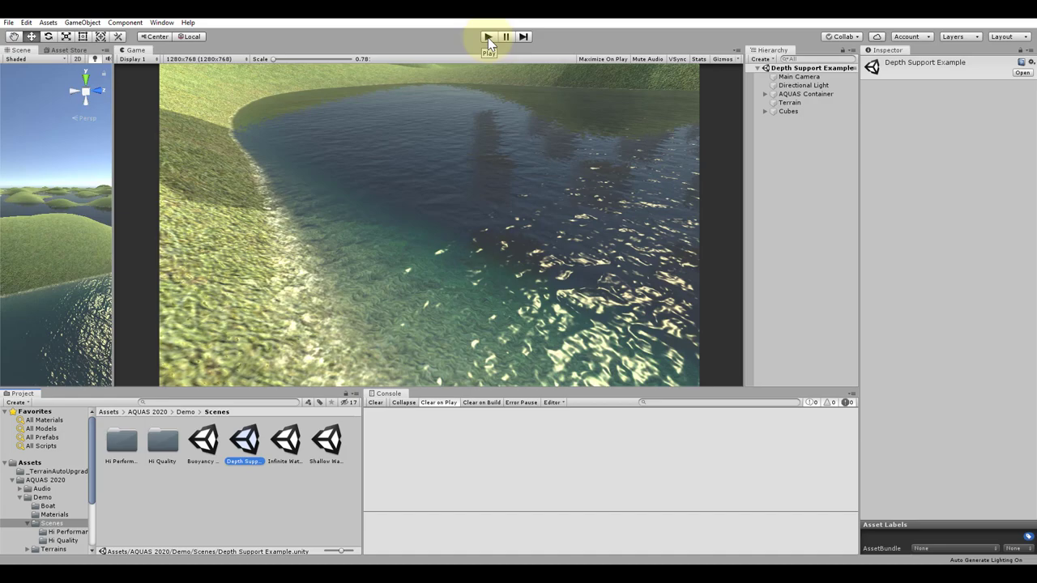
{"action": "left_click", "coordinate": [488, 38]}
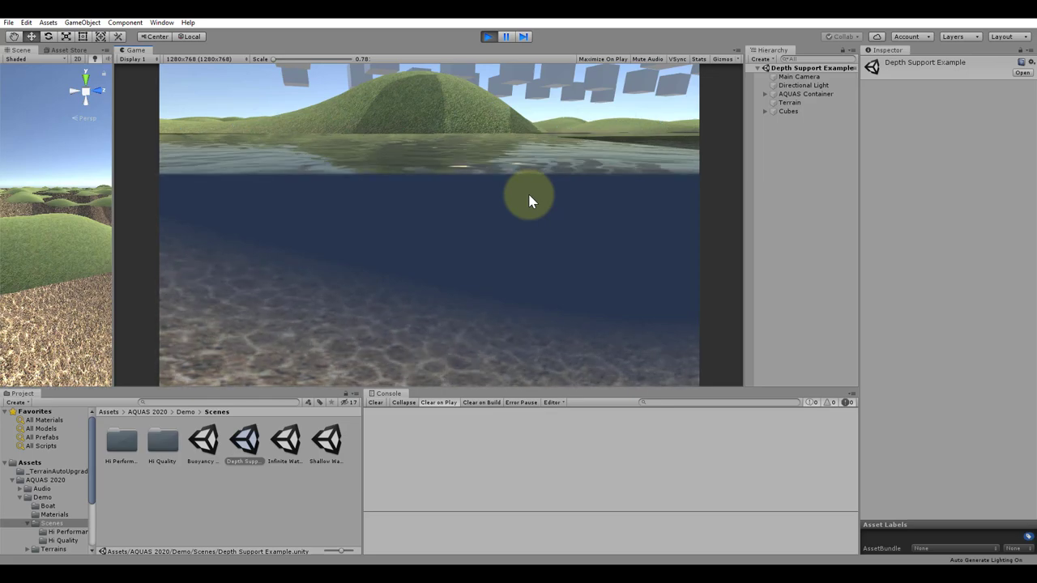
- Enlarge the Scene view beside the Game view and orbit over the rolling grassy hills
{"action": "left_click_drag", "start_coordinate": [118, 213], "coordinate": [463, 229]}
{"action": "left_click", "coordinate": [359, 213]}
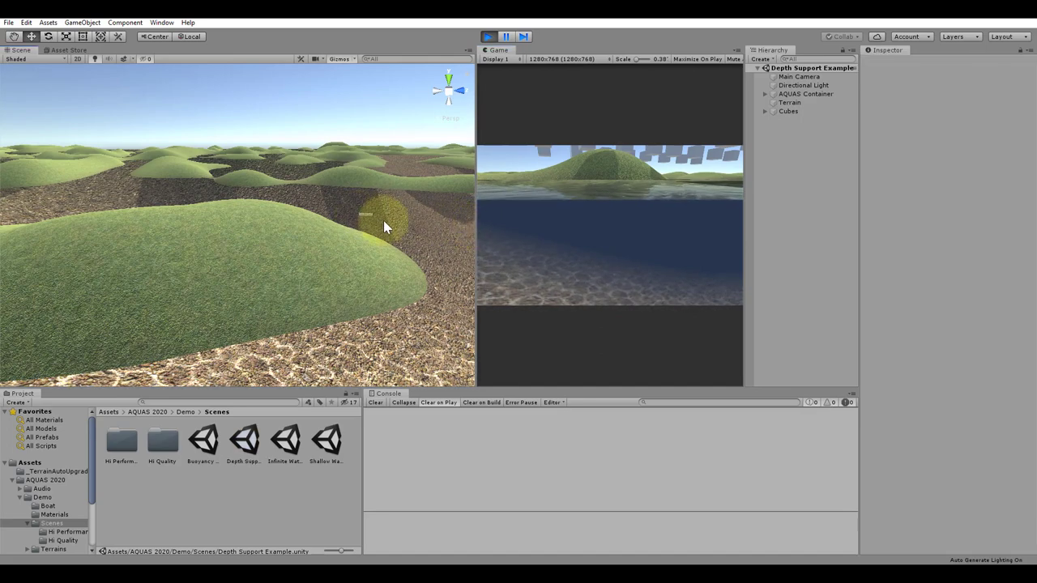
{"action": "mouse_move", "coordinate": [382, 213]}
{"action": "right_mouse_down"}
{"action": "mouse_move", "coordinate": [487, 258]}
{"action": "mouse_move", "coordinate": [440, 222]}
{"action": "mouse_move", "coordinate": [445, 245]}
{"action": "mouse_move", "coordinate": [393, 224]}
{"action": "right_mouse_up"}
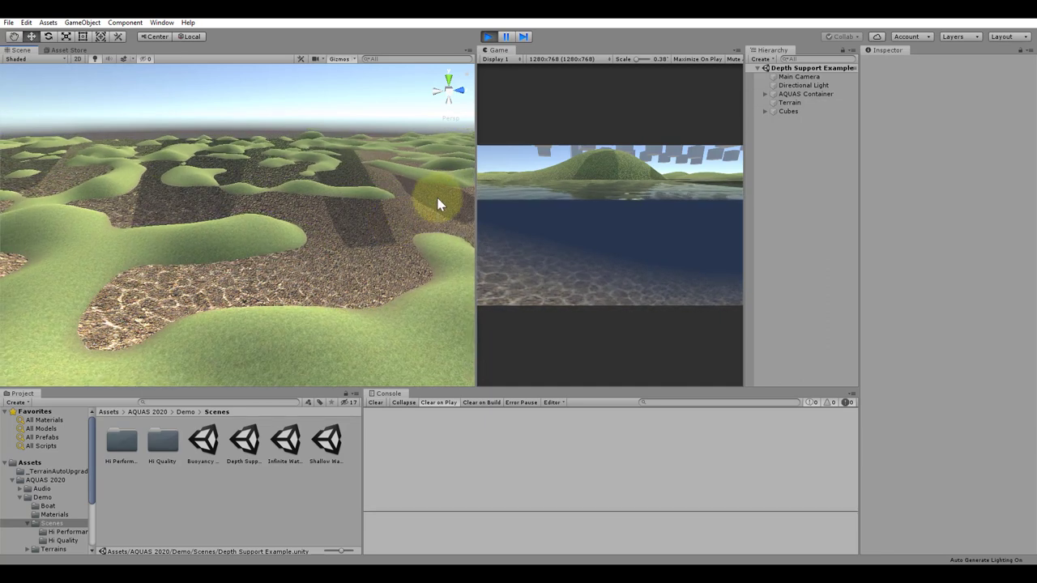
- Leave the Depth Support demo and play the Shallow Water scene in a widened Game view
{"action": "left_click", "coordinate": [489, 36]}
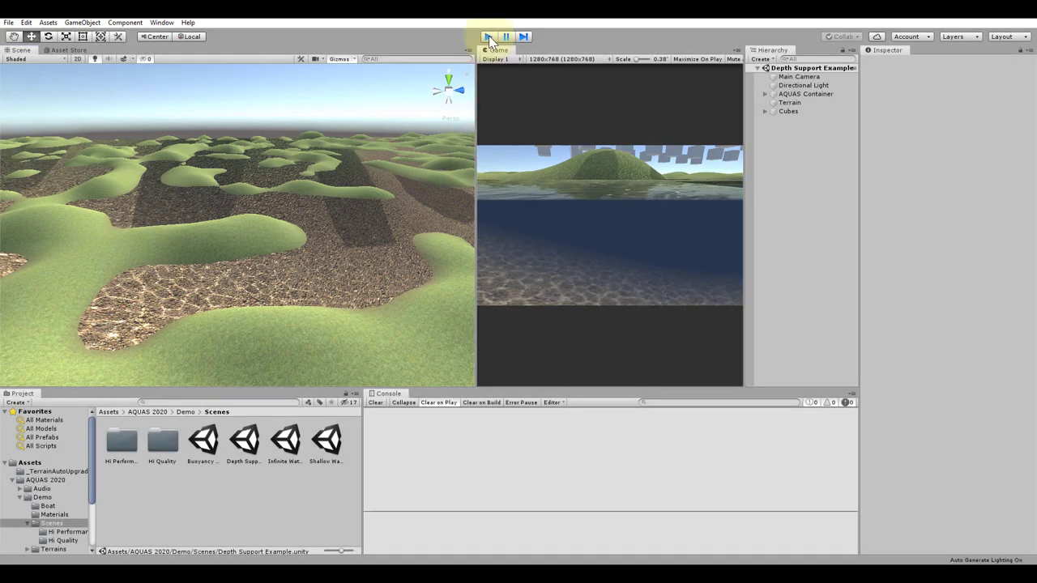
{"action": "double_click", "coordinate": [326, 442]}
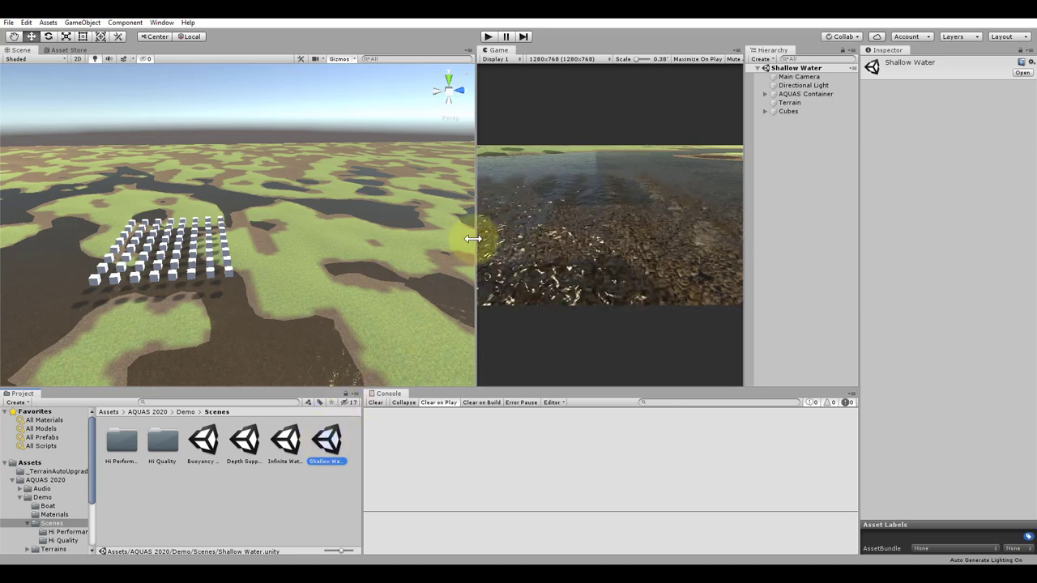
{"action": "left_click_drag", "start_coordinate": [472, 239], "coordinate": [188, 233]}
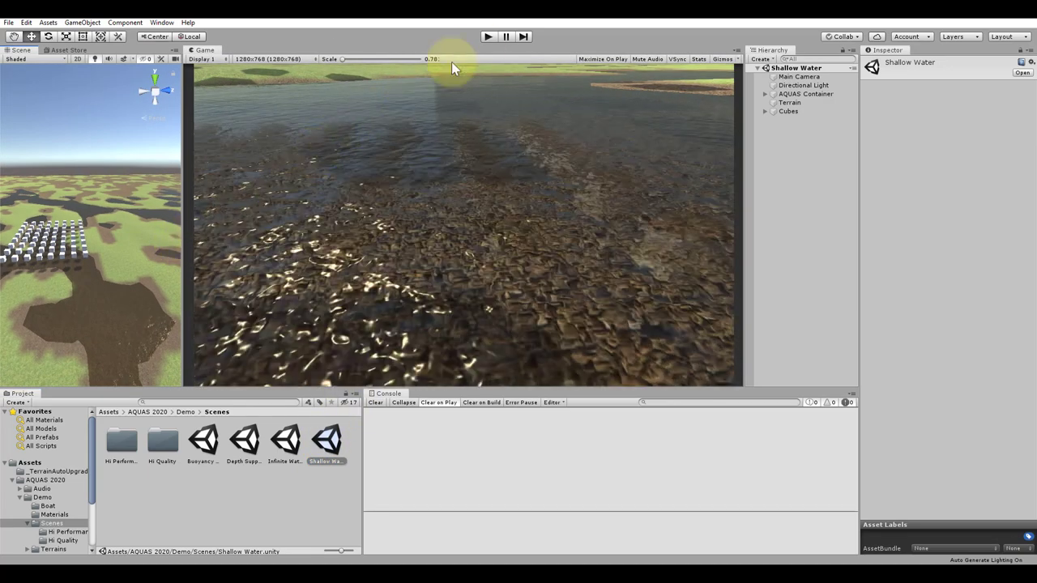
{"action": "left_click", "coordinate": [489, 35]}
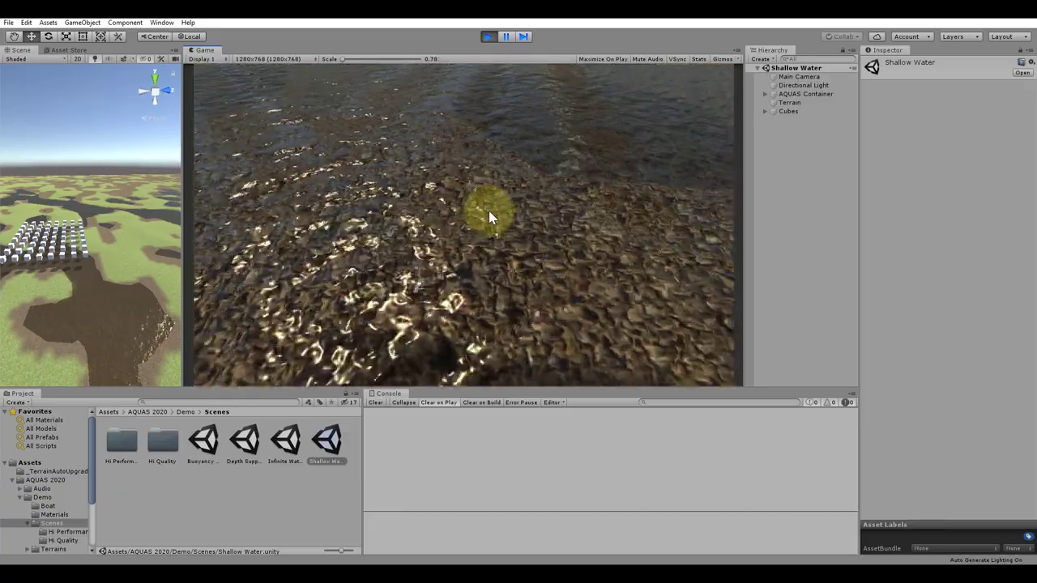
- Frame and fly around the Main Camera in the widened Scene view, then stop playing
{"action": "left_click_drag", "start_coordinate": [188, 204], "coordinate": [479, 217]}
{"action": "double_click", "coordinate": [820, 77]}
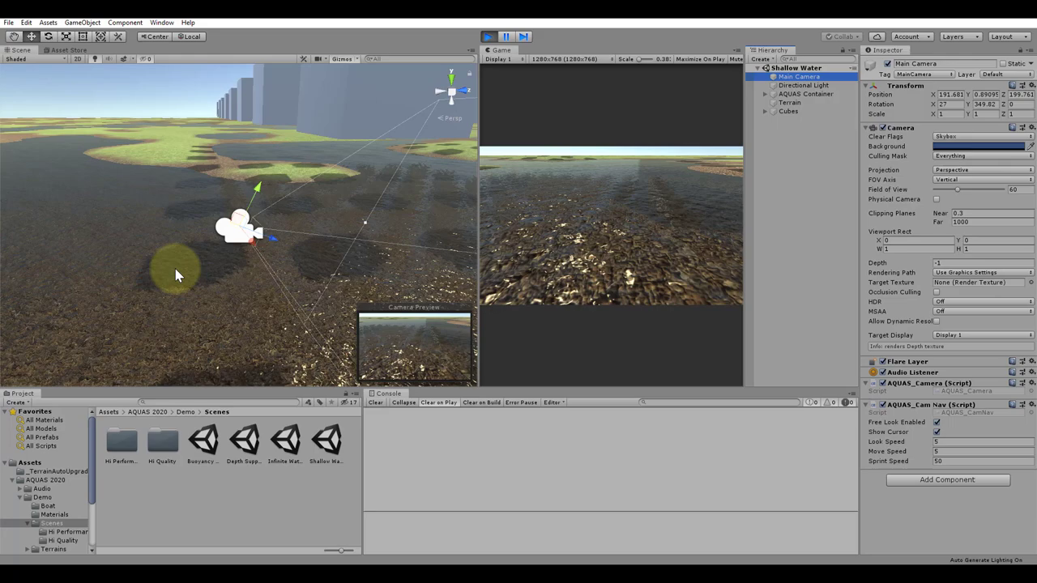
{"action": "right_click_drag", "start_coordinate": [175, 268], "coordinate": [273, 266]}
{"action": "left_click", "coordinate": [488, 37]}
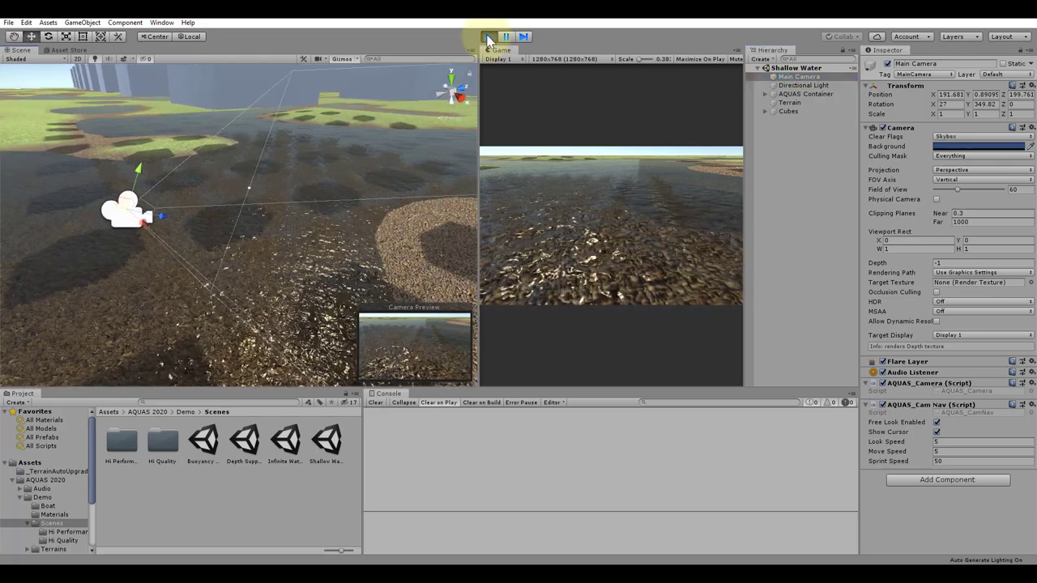
- Play the Buoyancy Demo scene in an enlarged Game view to watch boats float in the pool
{"action": "double_click", "coordinate": [203, 441]}
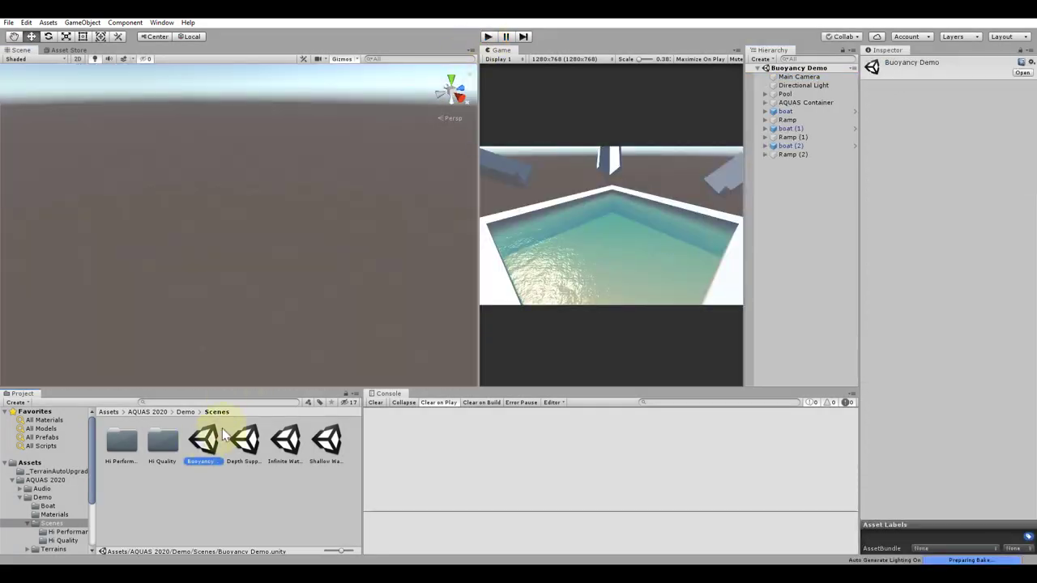
{"action": "left_click_drag", "start_coordinate": [476, 241], "coordinate": [143, 238]}
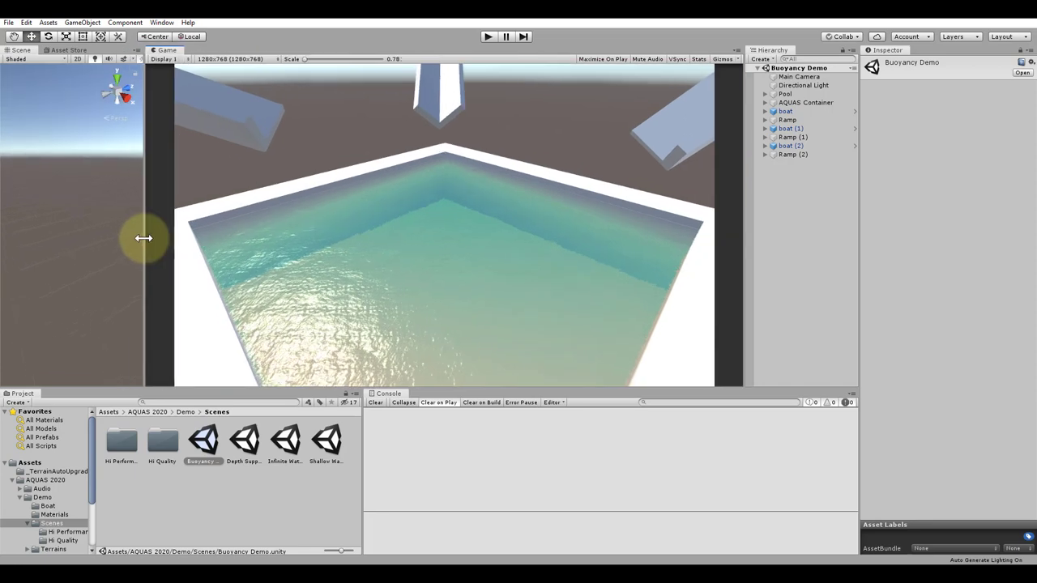
{"action": "left_click", "coordinate": [489, 37]}
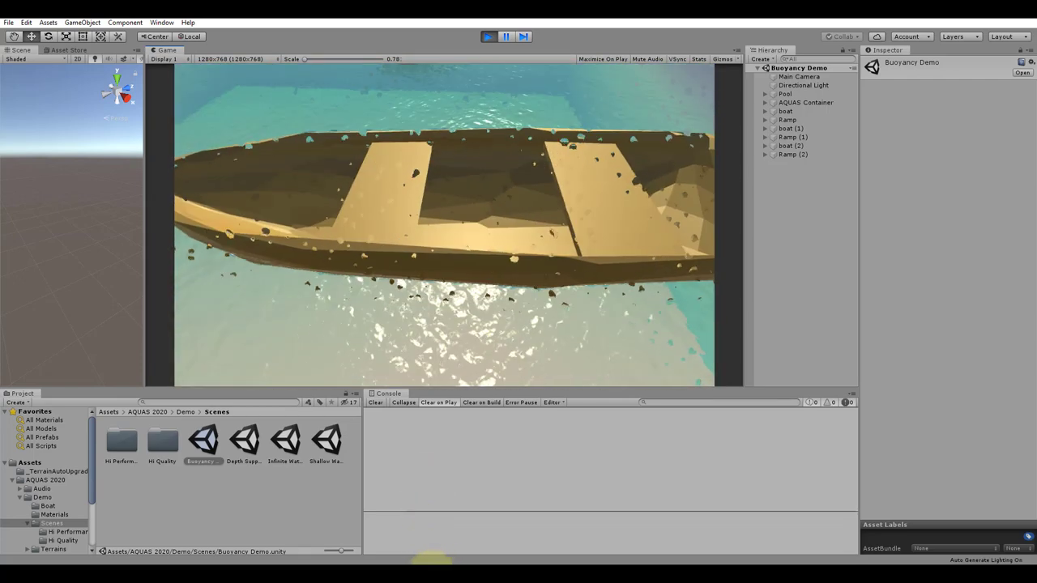
- Exit play mode in the Buoyancy Demo, returning it to the empty pool
{"action": "left_click", "coordinate": [489, 37]}
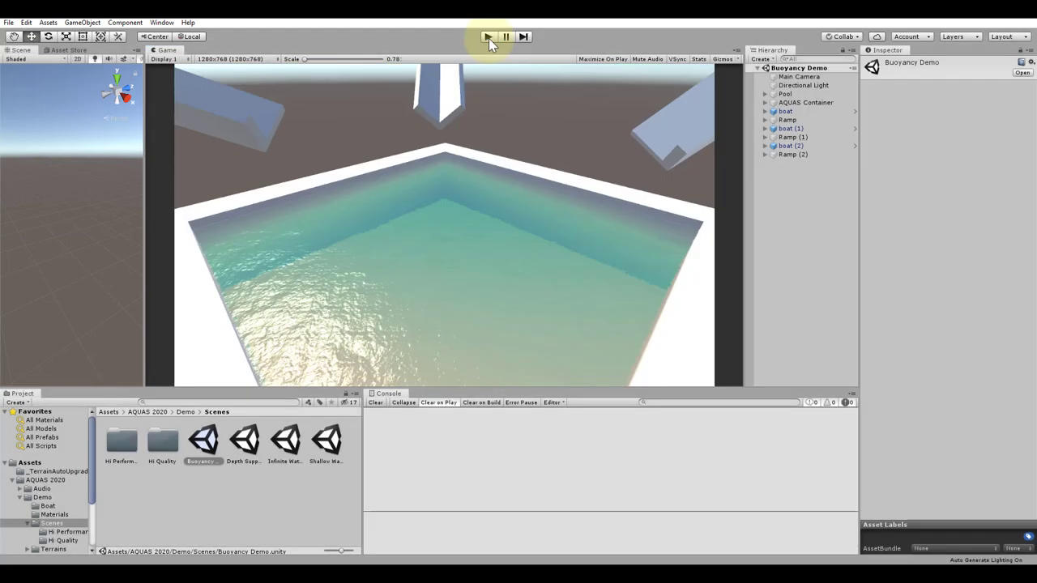